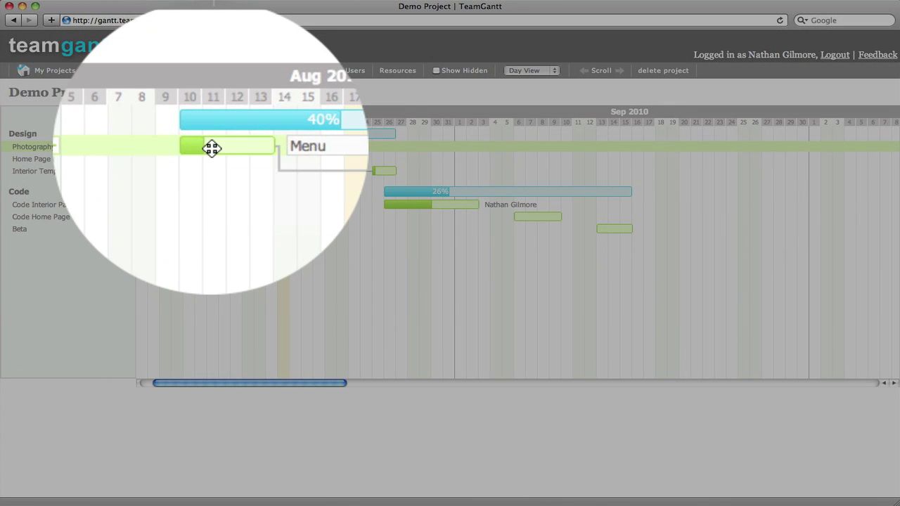
- Reschedule the Photography task in the Design group to August 13–14
left_click_drag(214, 147, 249, 147)
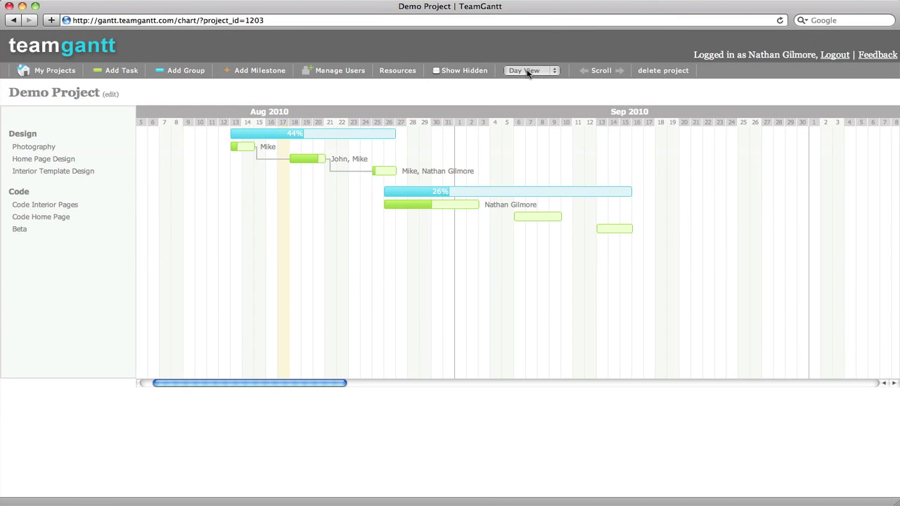
- View the project timeline at the Month and Month -- scales, and return the chart to Day View
left_click(528, 71)
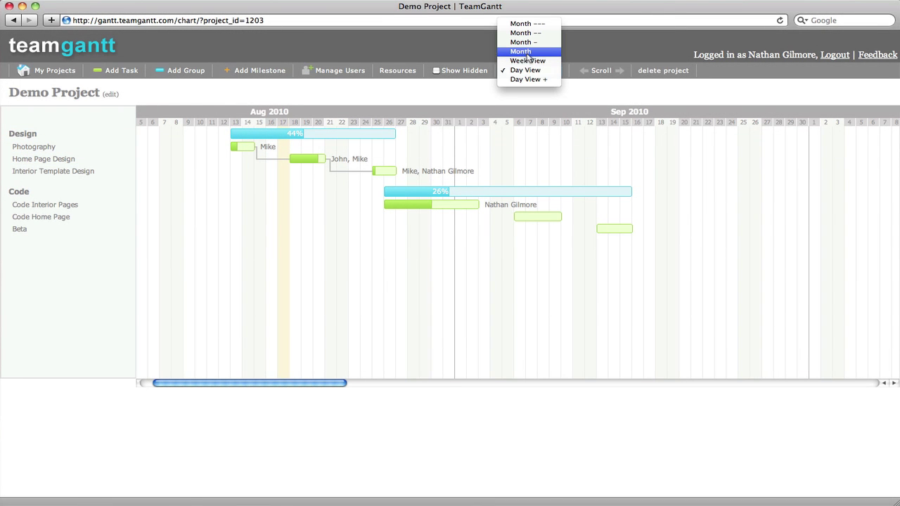
left_click(526, 52)
left_click(528, 72)
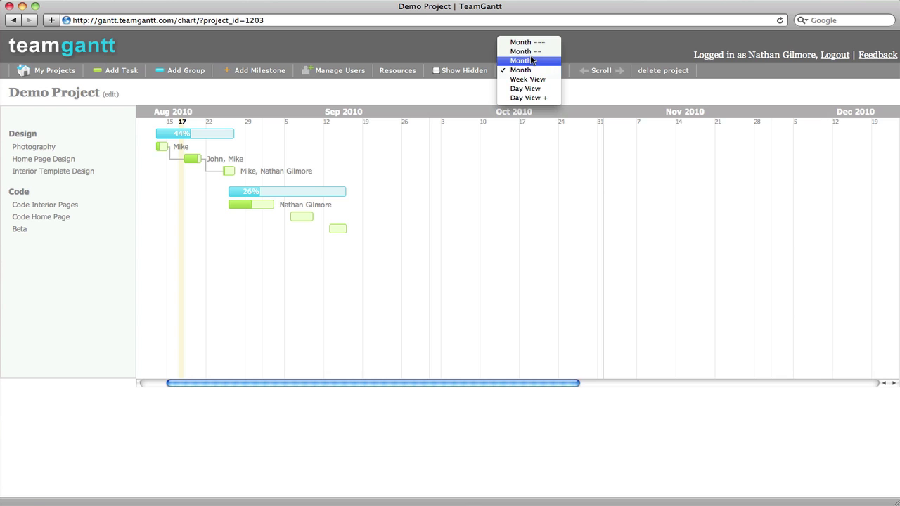
left_click(533, 55)
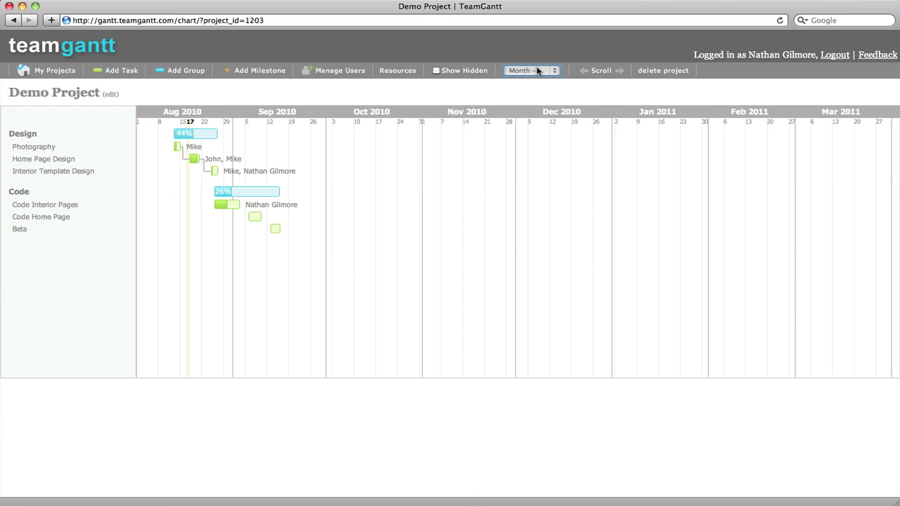
left_click(540, 71)
left_click(527, 107)
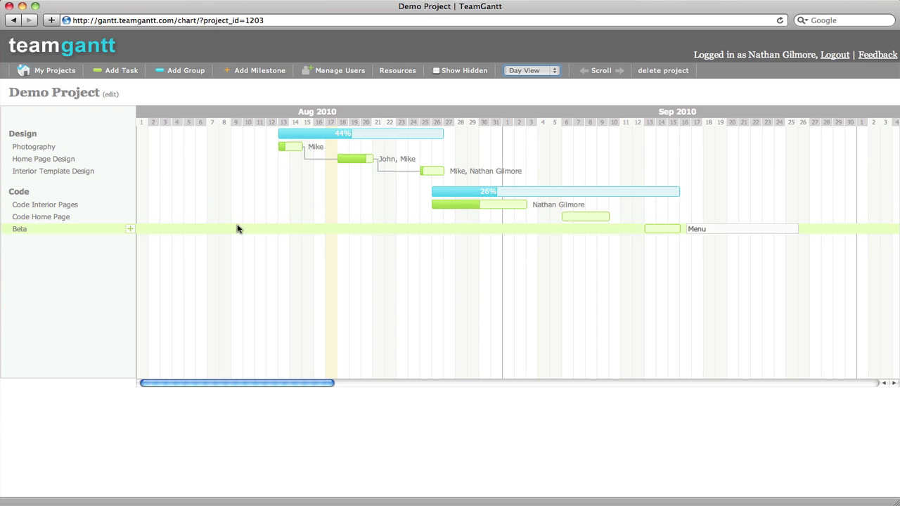
- Add a task named Test directly below Code Home Page and schedule it for September 11–12
left_click(131, 218)
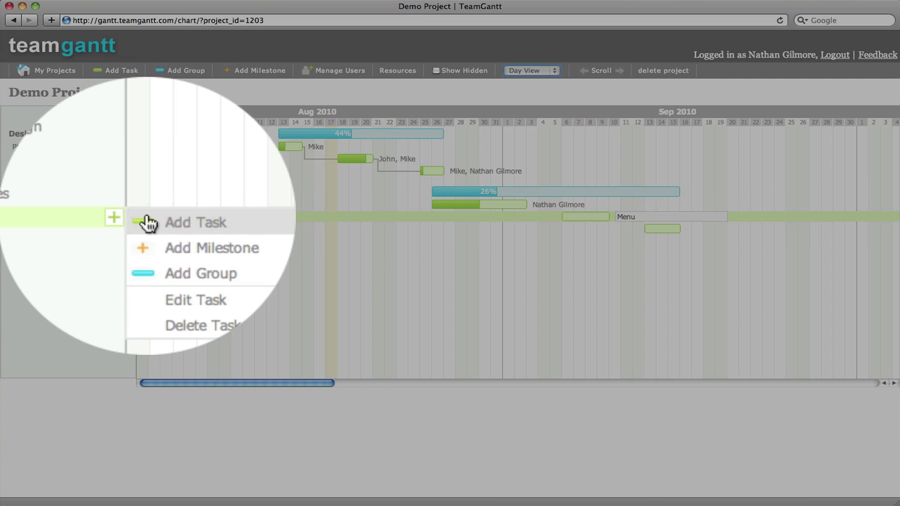
left_click(147, 219)
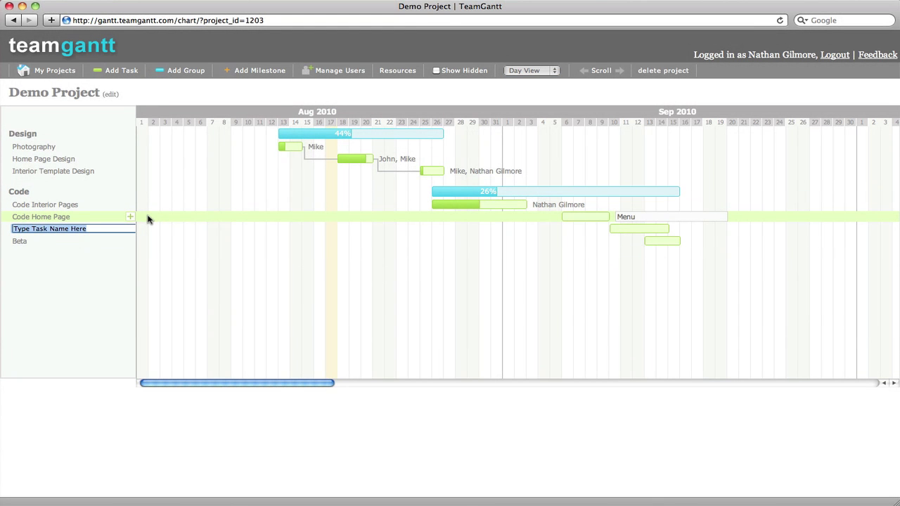
type("Test")
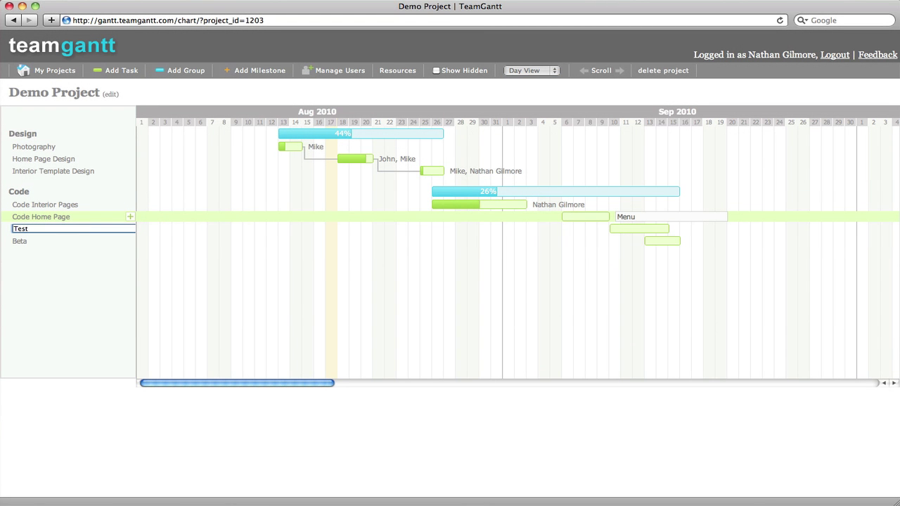
key("Return")
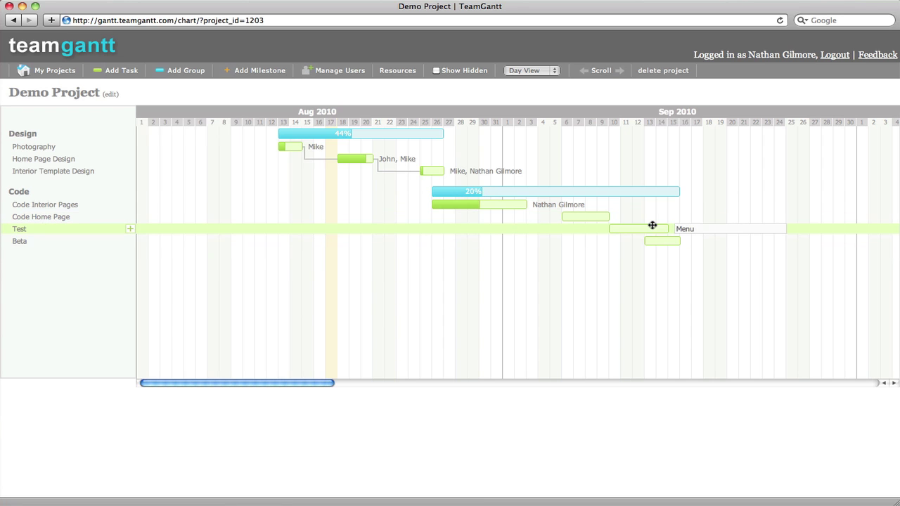
mouse_move(635, 230)
left_mouse_down()
mouse_move(671, 229)
mouse_move(642, 230)
left_mouse_up()
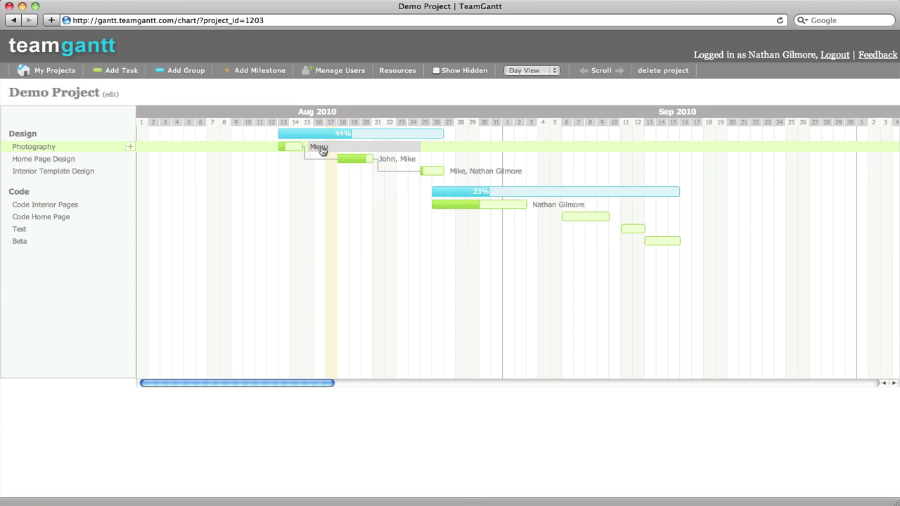
- Set the Photography task to 100% complete and save it
left_click(318, 147)
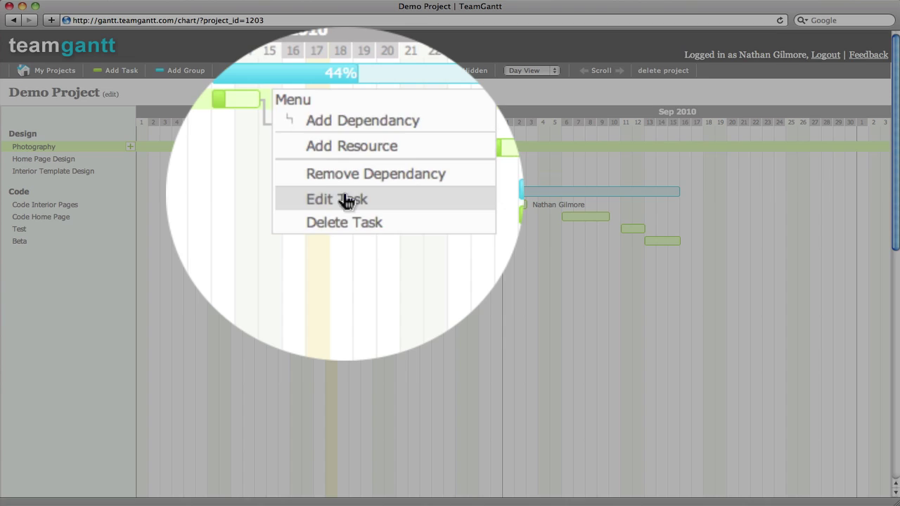
left_click(343, 199)
double_click(408, 326)
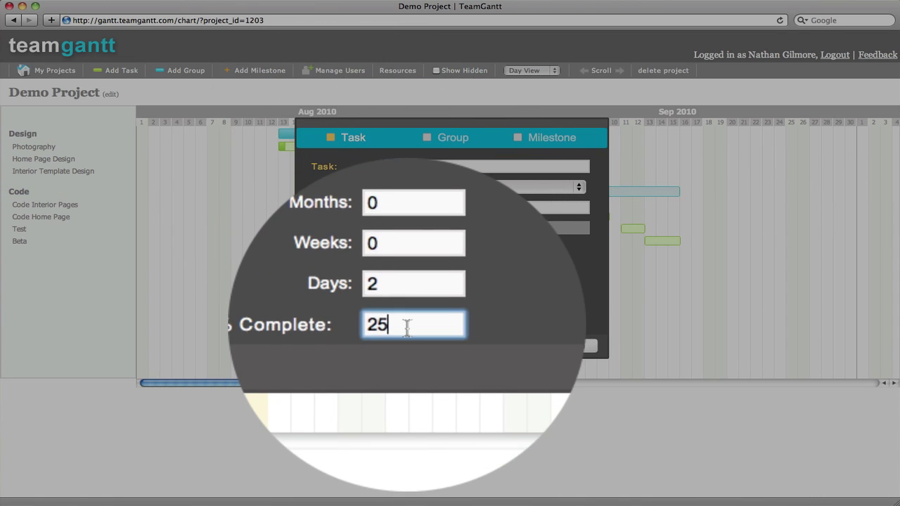
type("100")
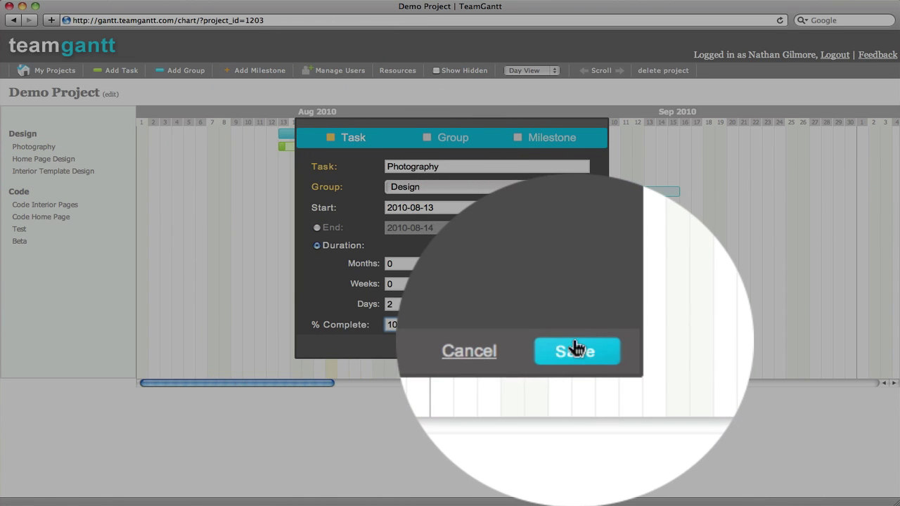
left_click(574, 348)
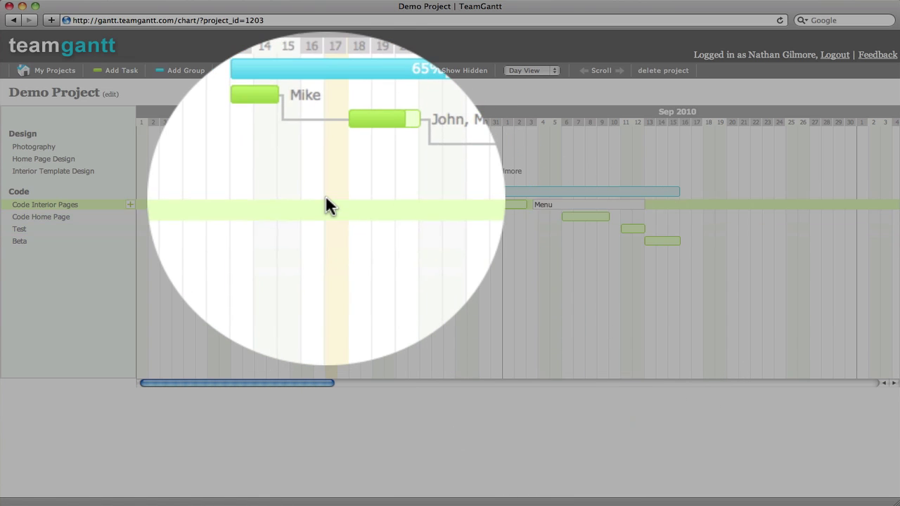
- Set the Home Page Design task to 100% complete and save it
mouse_move(293, 148)
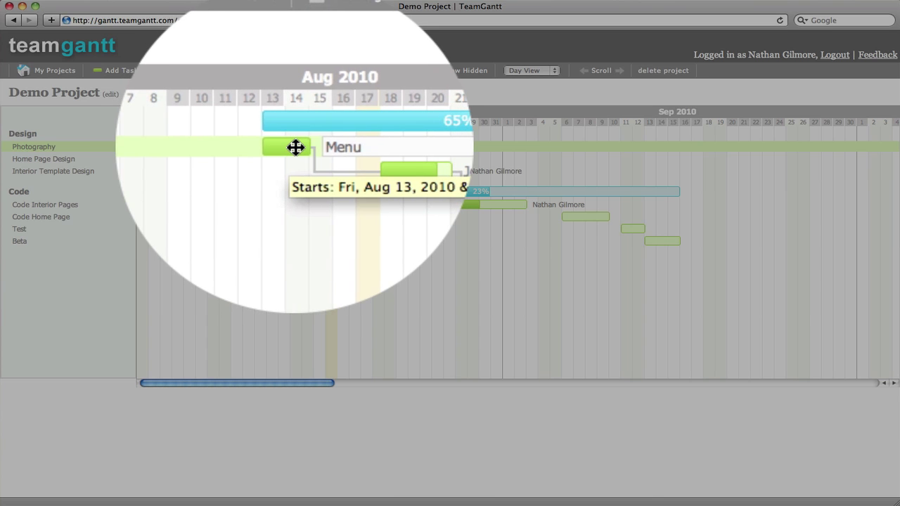
mouse_move(350, 162)
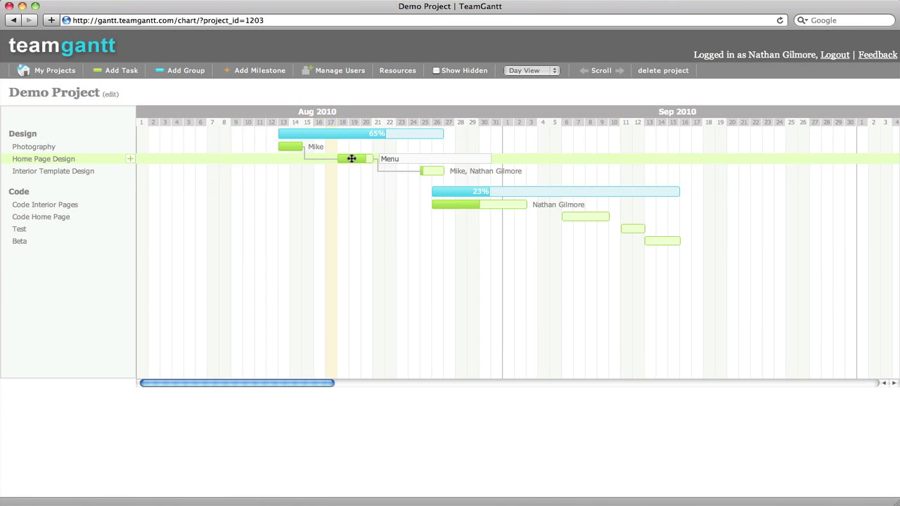
double_click(351, 158)
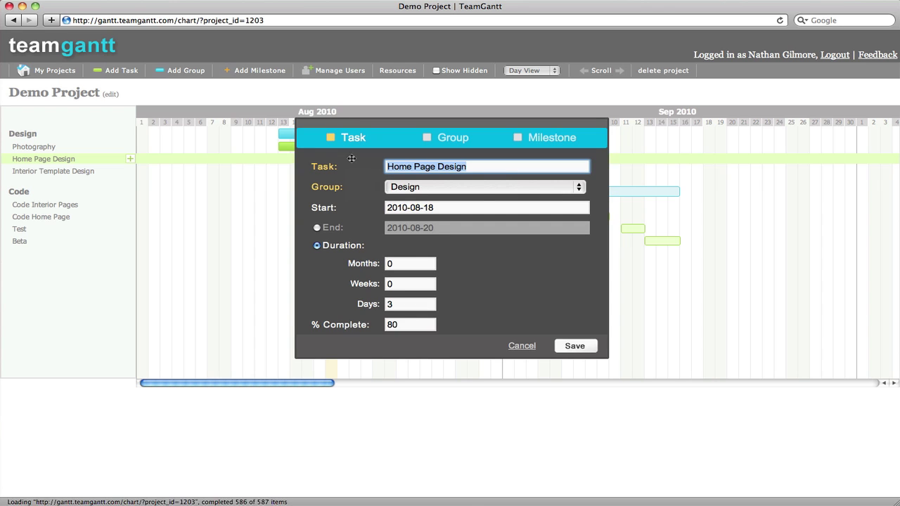
left_click(415, 323)
type("100")
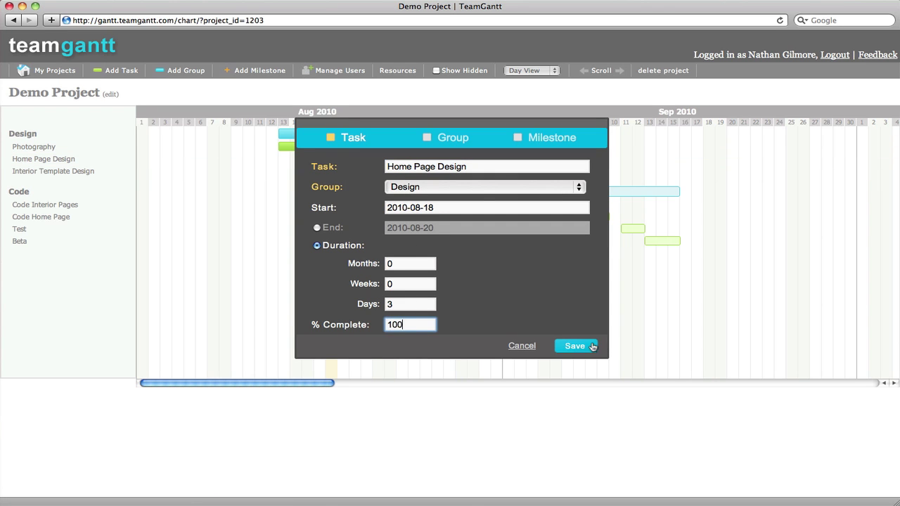
left_click(589, 345)
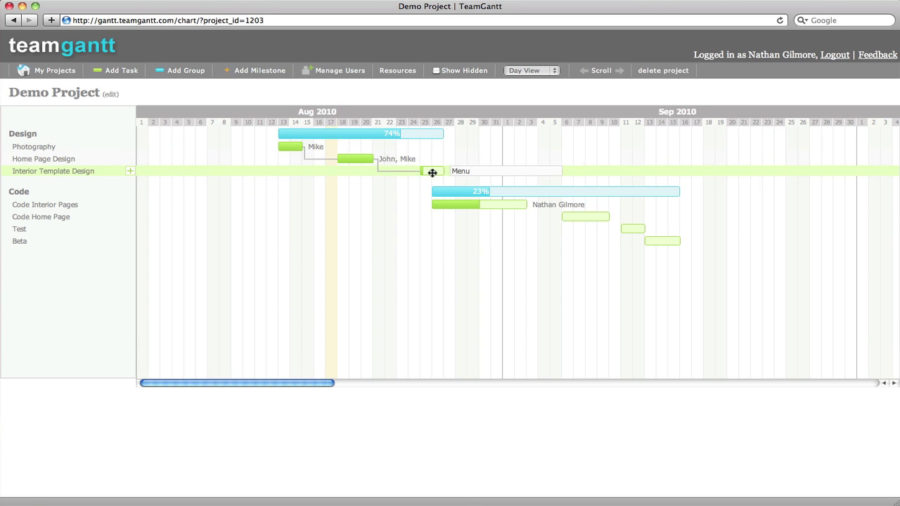
- Move the Photography task on the timeline to start on August 17
left_click_drag(291, 147, 332, 154)
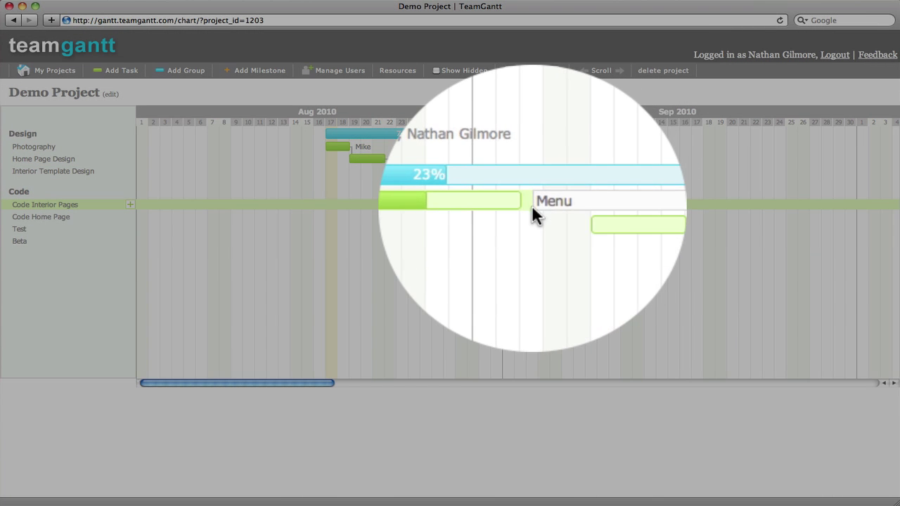
- Add dependencies linking the Code tasks in sequence: Code Interior Pages to Code Home Page, Code Home Page to Test, and Test to Beta
left_click(544, 211)
left_click(553, 216)
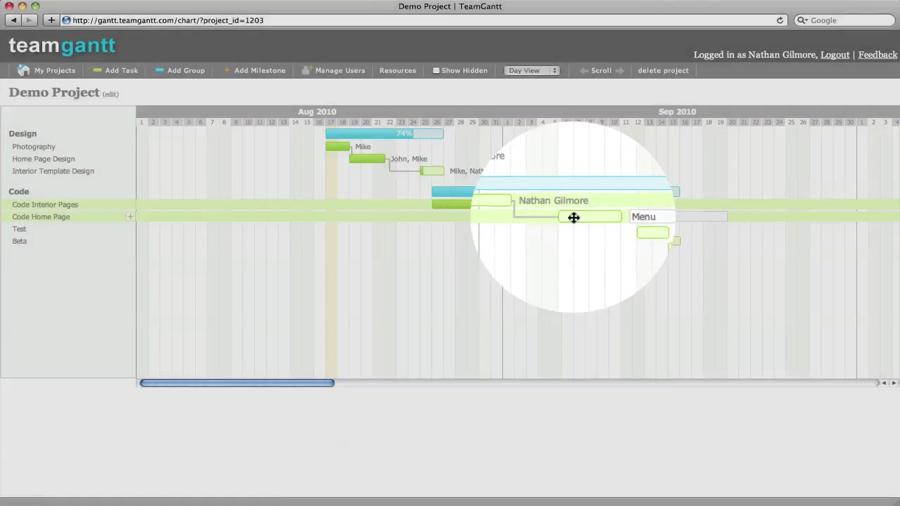
left_click(576, 218)
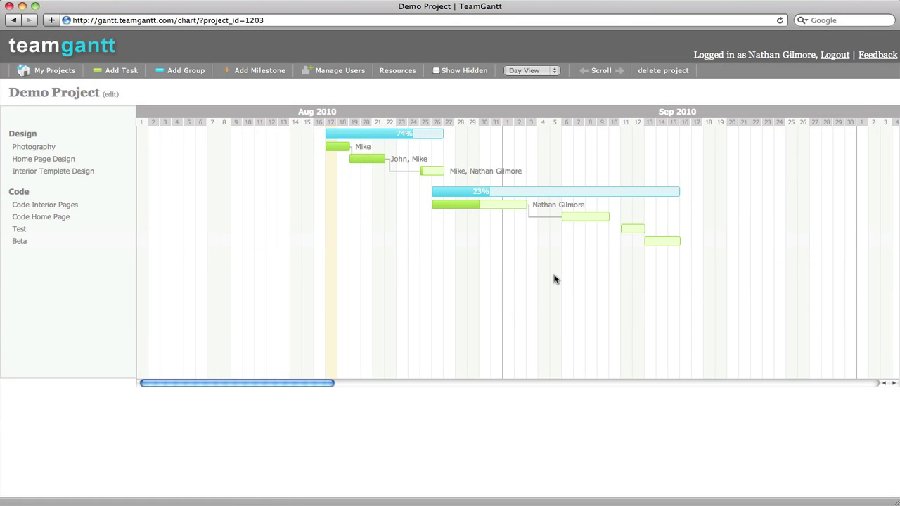
mouse_move(522, 208)
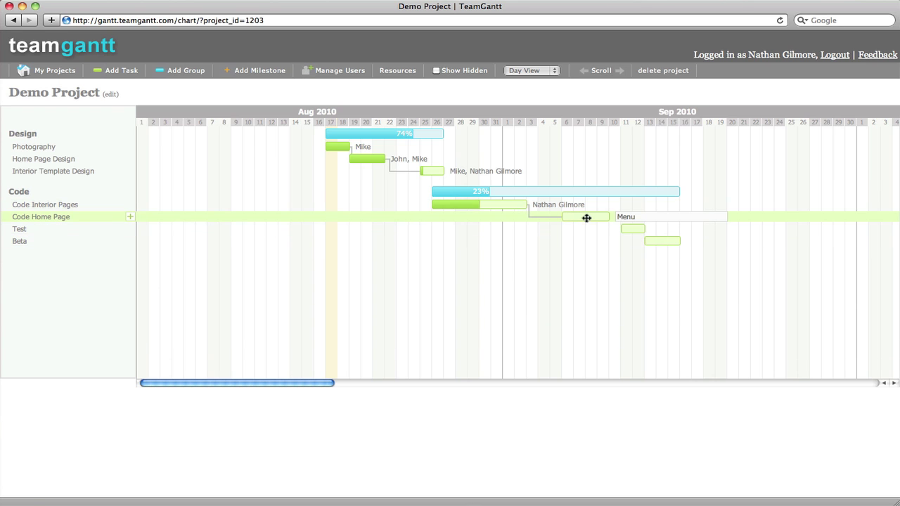
left_click(643, 220)
left_click(645, 226)
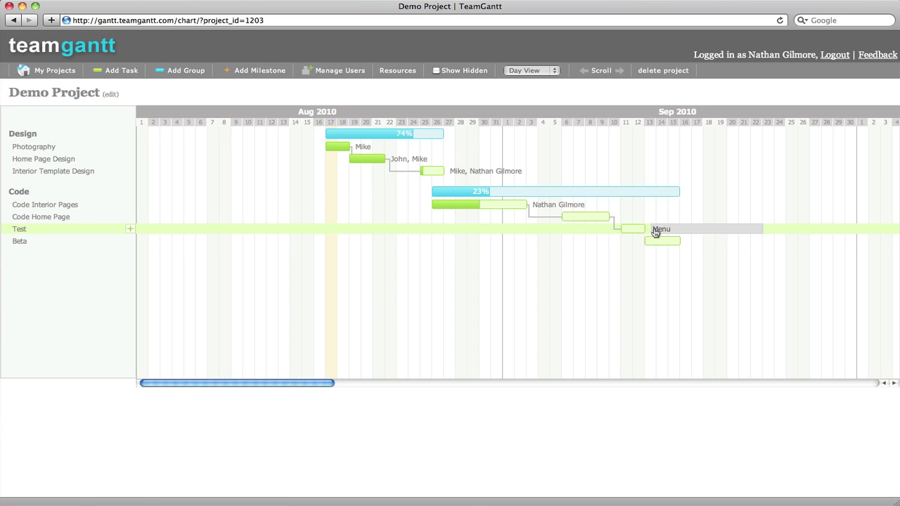
left_click(657, 230)
left_click(666, 239)
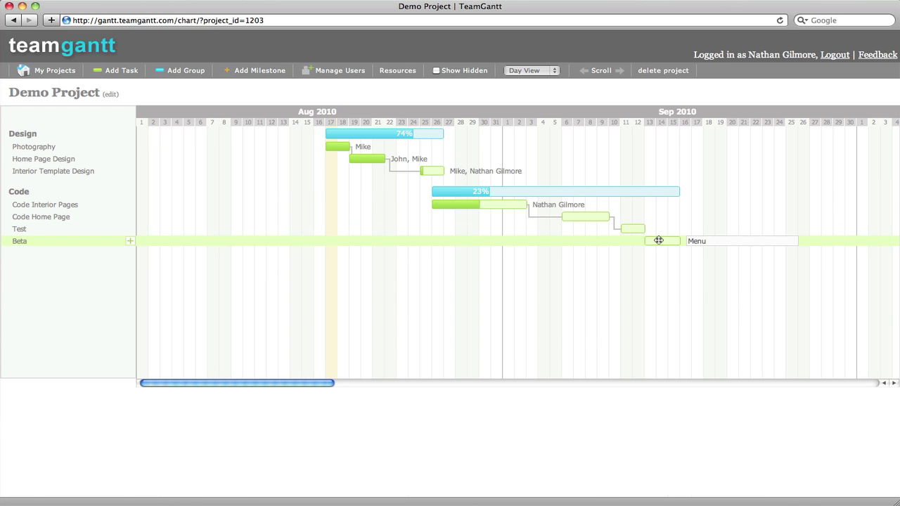
left_click(659, 240)
left_click(518, 345)
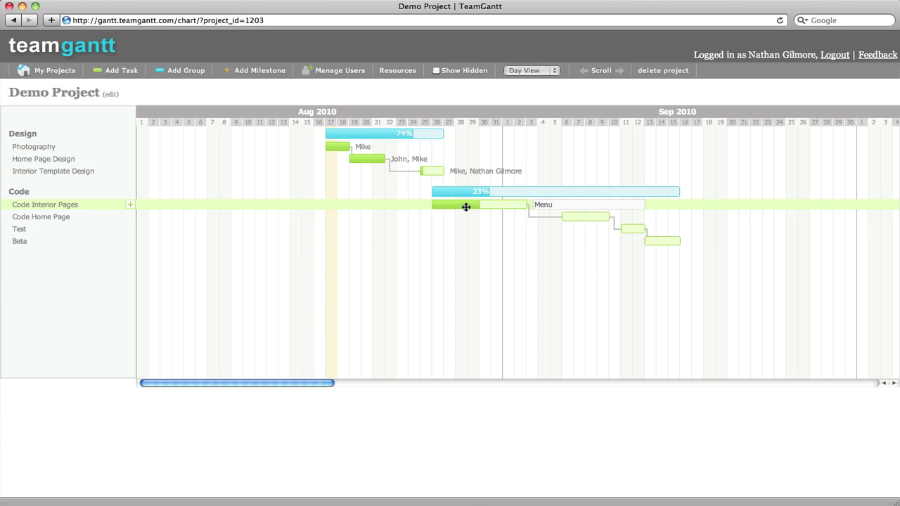
- Move the Code Interior Pages task on the timeline to start on September 1
left_click_drag(466, 206, 533, 220)
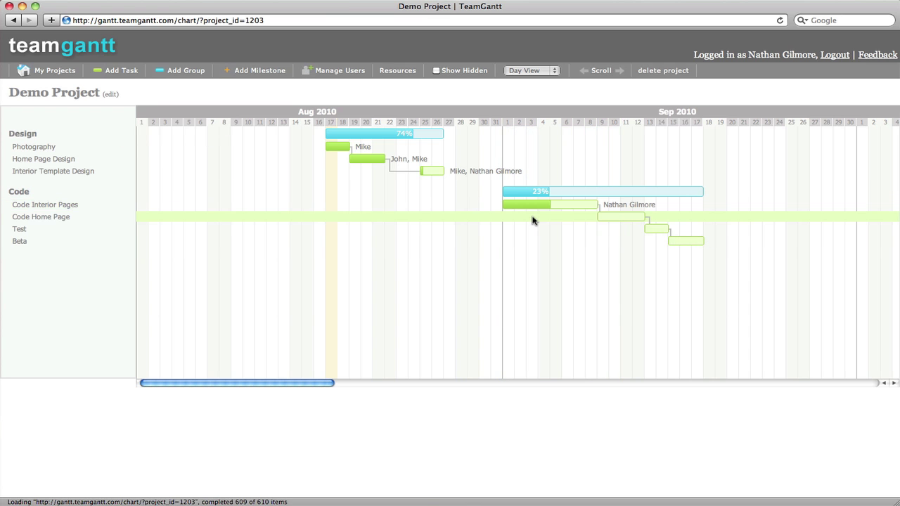
- Add a new group named Release below the Beta task
left_click(129, 242)
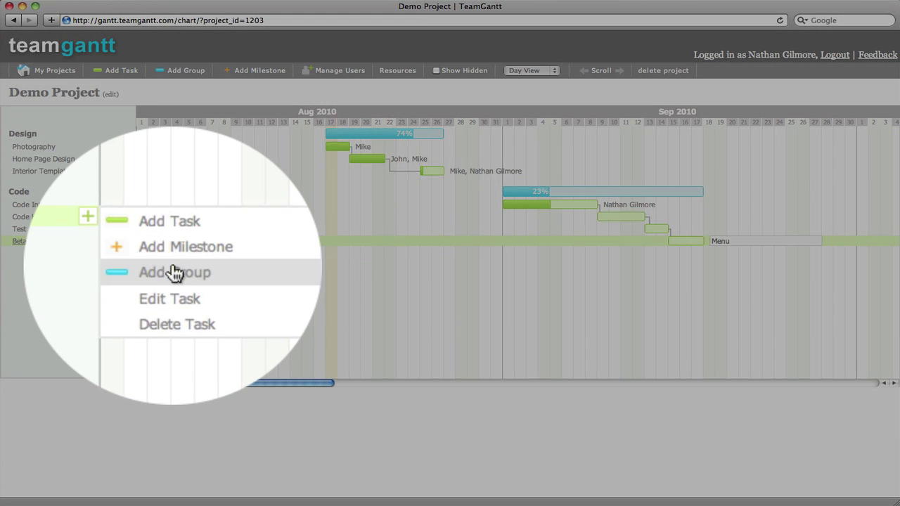
left_click(173, 269)
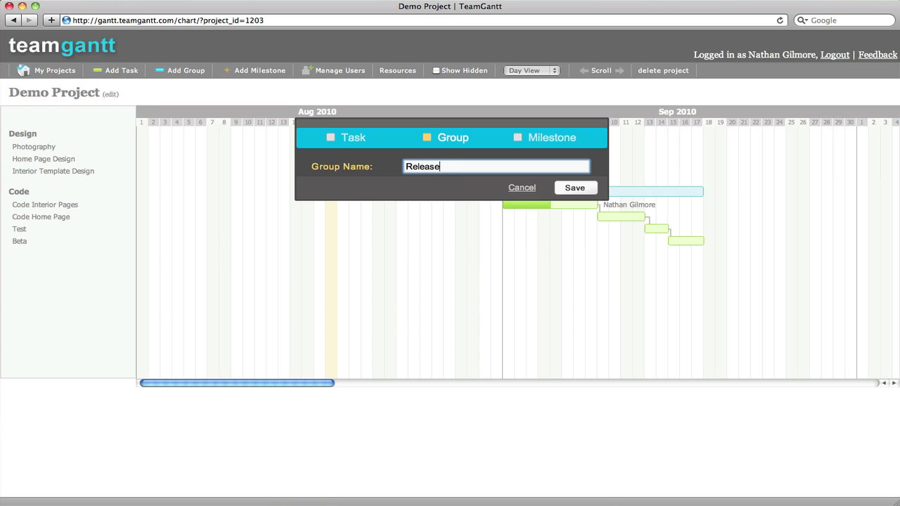
left_click(566, 192)
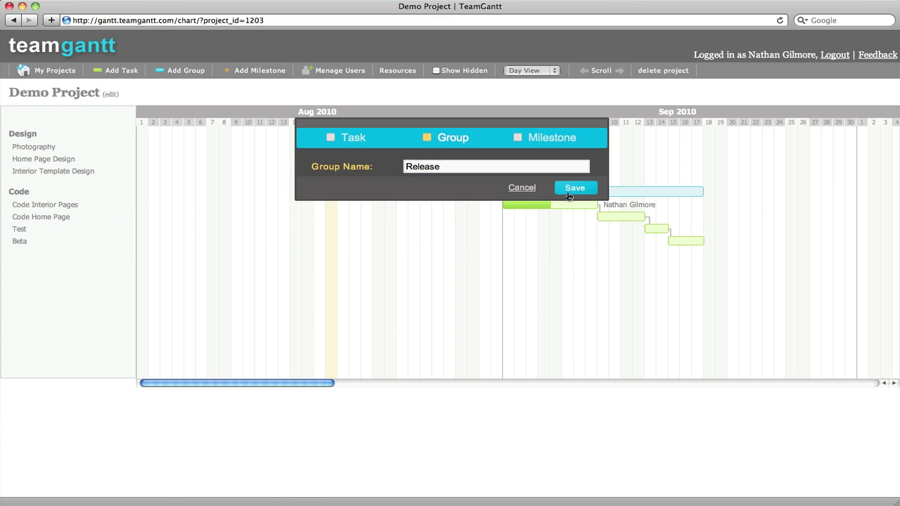
- Add a milestone named Release Date to the Release group and move it to September 20
left_click(132, 261)
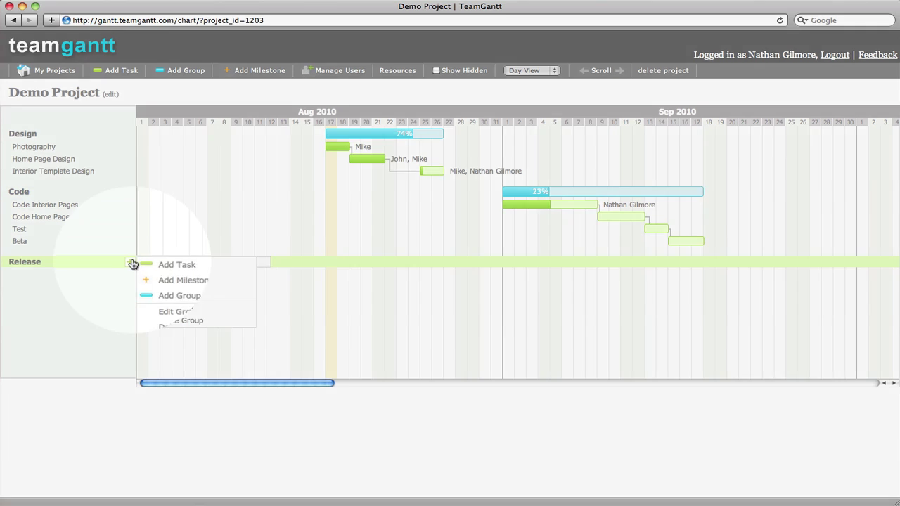
left_click(180, 280)
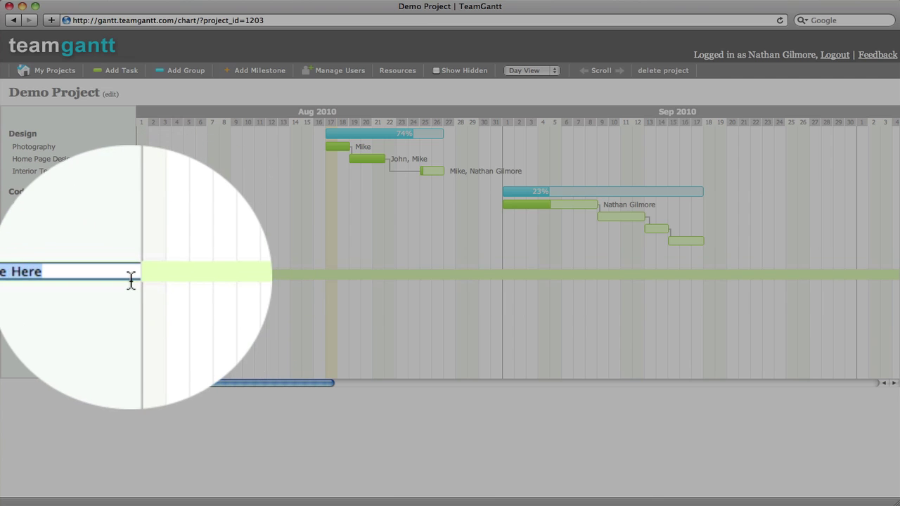
type("Releas")
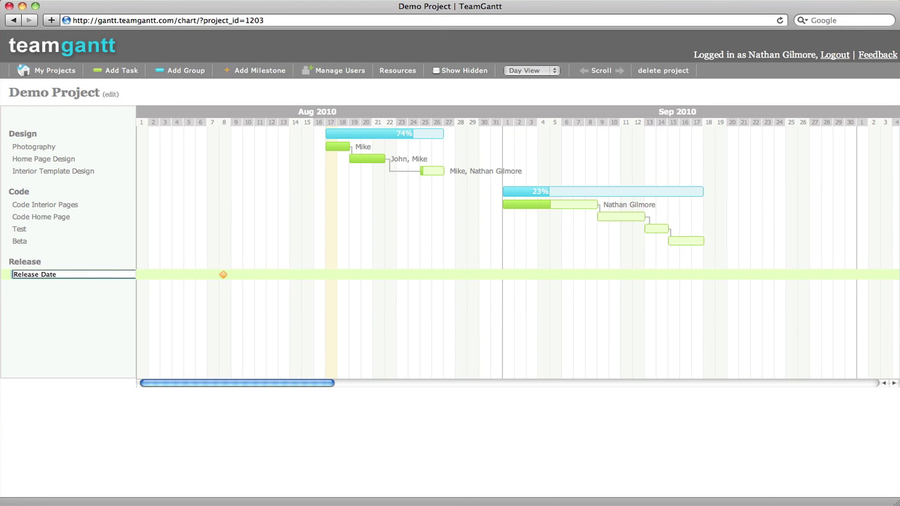
type("e Date")
key("Return")
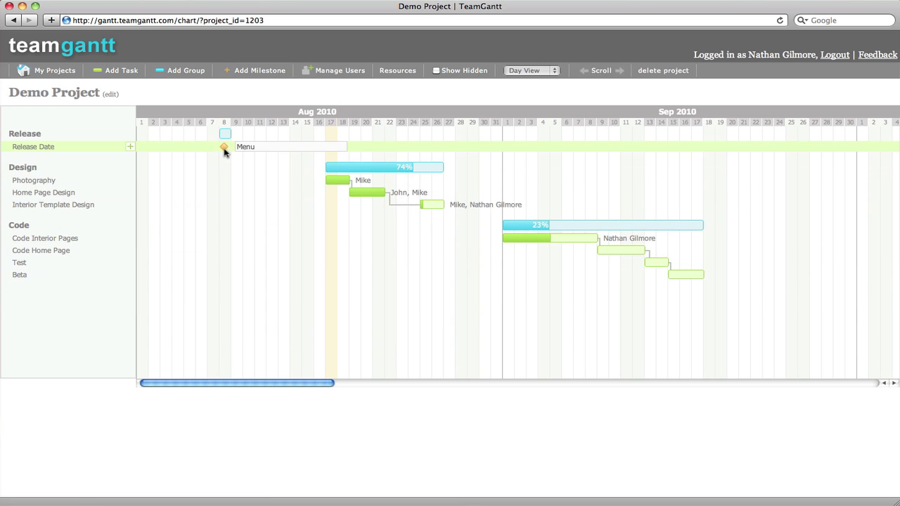
left_click_drag(225, 147, 733, 180)
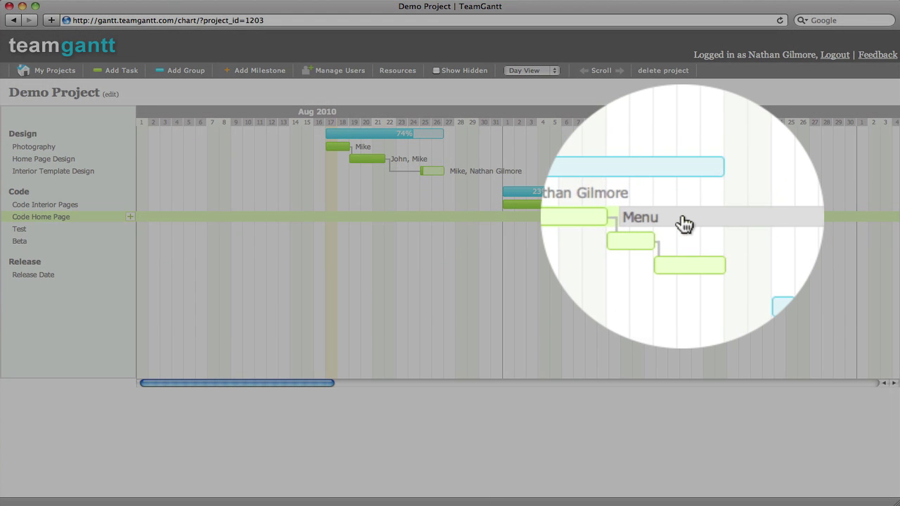
- Assign the team member responsible for the Photography task as the resource for the Code Home Page task
left_click(682, 220)
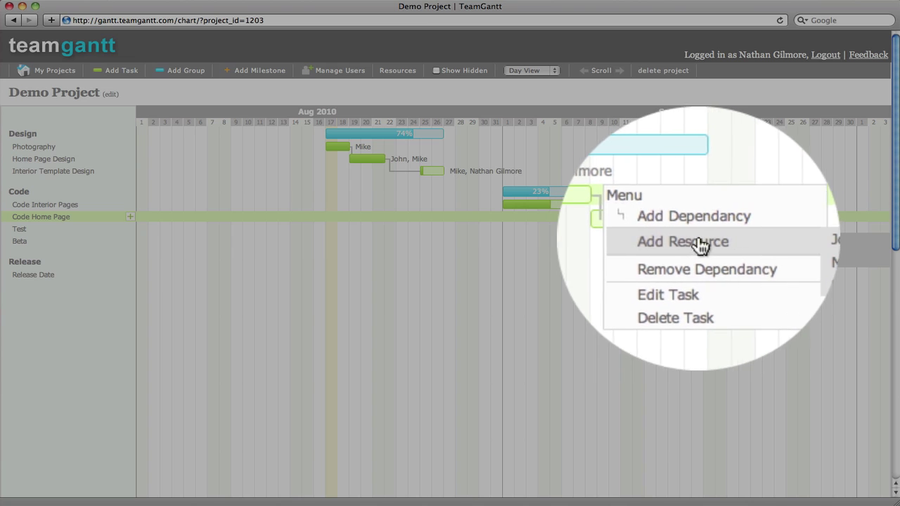
mouse_move(692, 243)
left_click(773, 262)
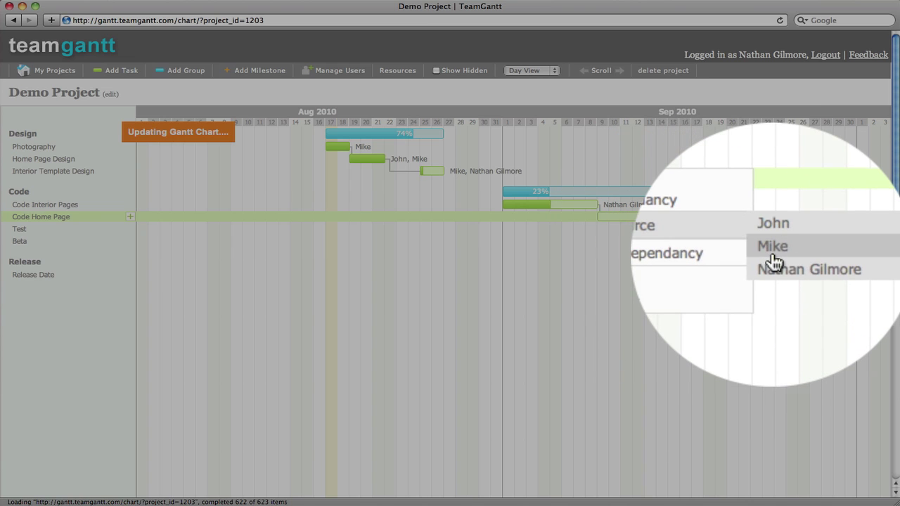
- Assign the logged-in user as the resource for both the Test and Beta tasks
mouse_move(694, 235)
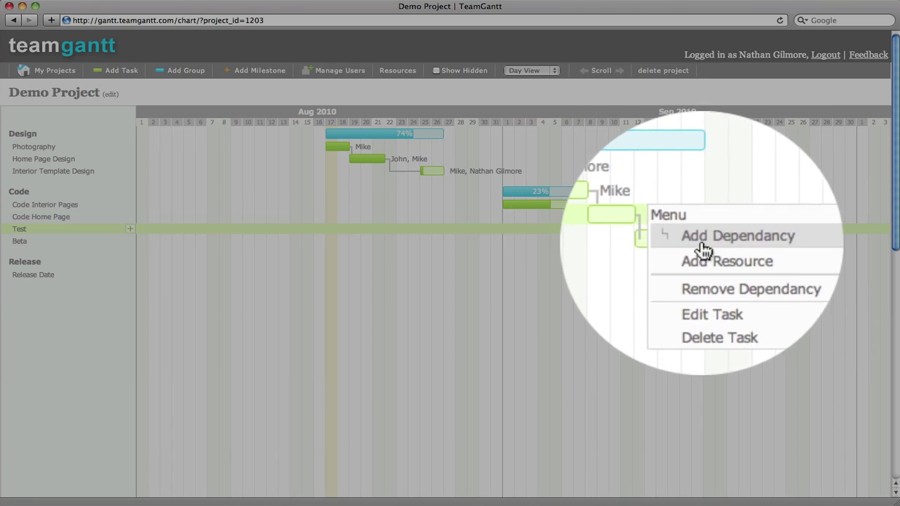
mouse_move(767, 256)
left_click(807, 274)
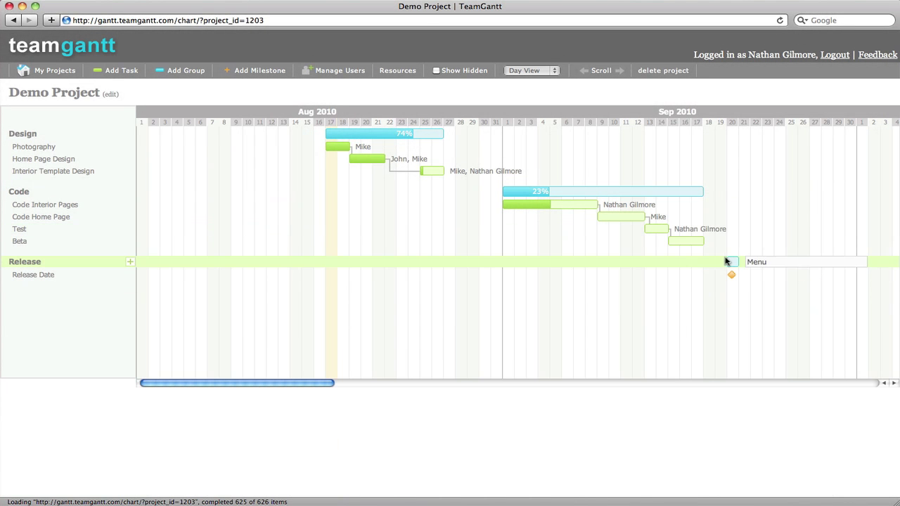
left_click(728, 242)
mouse_move(743, 263)
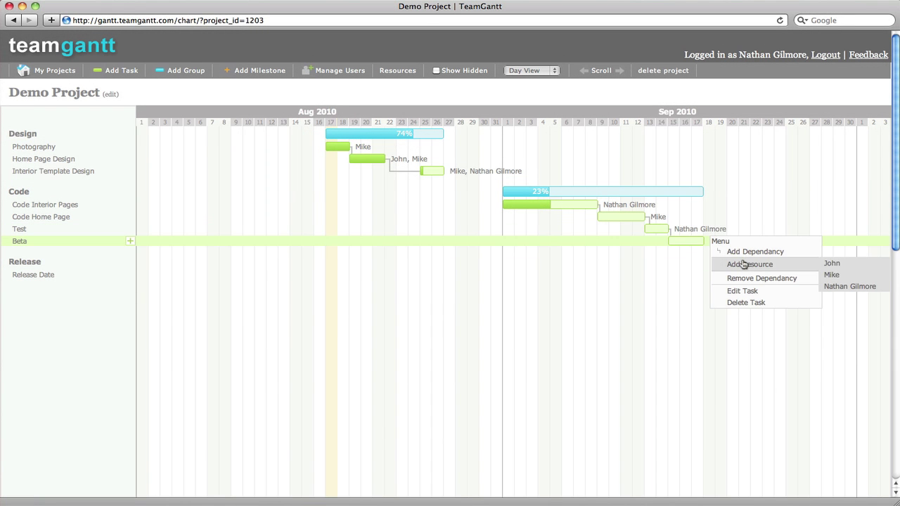
left_click(852, 286)
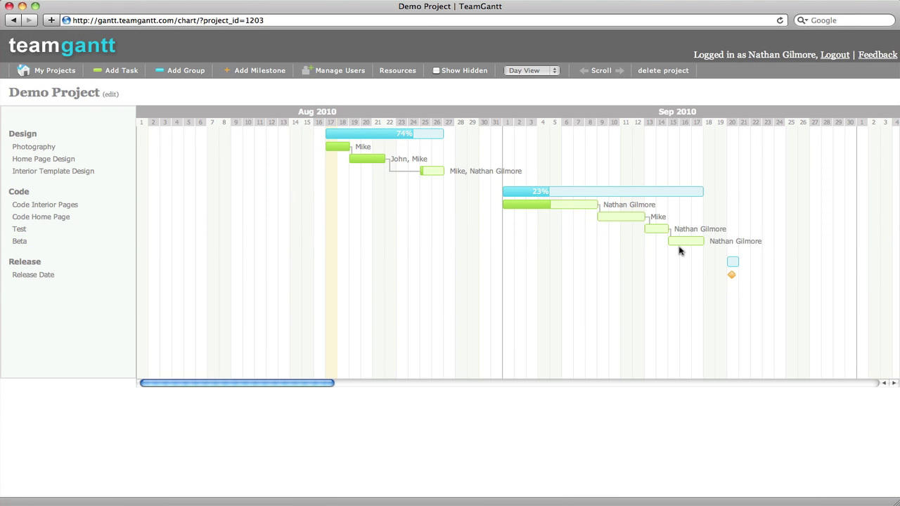
- Add a new project resource named Dev Team A
mouse_move(464, 217)
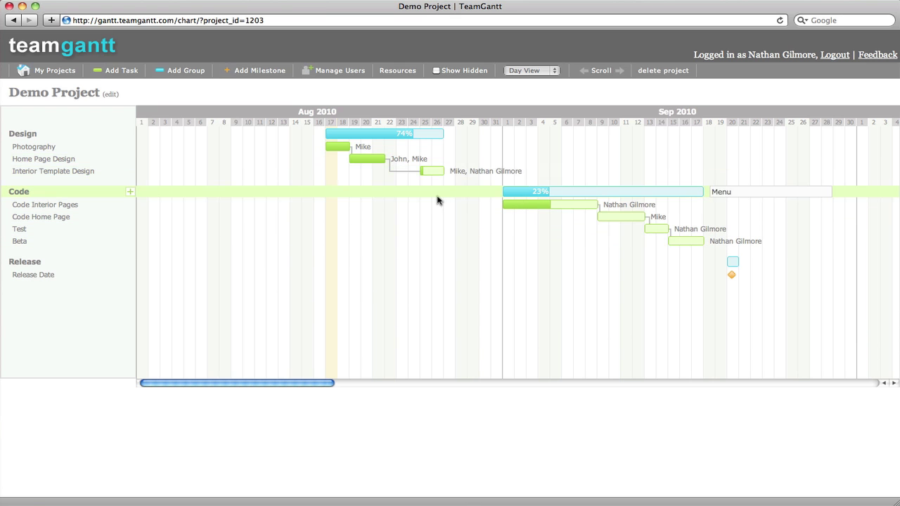
left_click(408, 71)
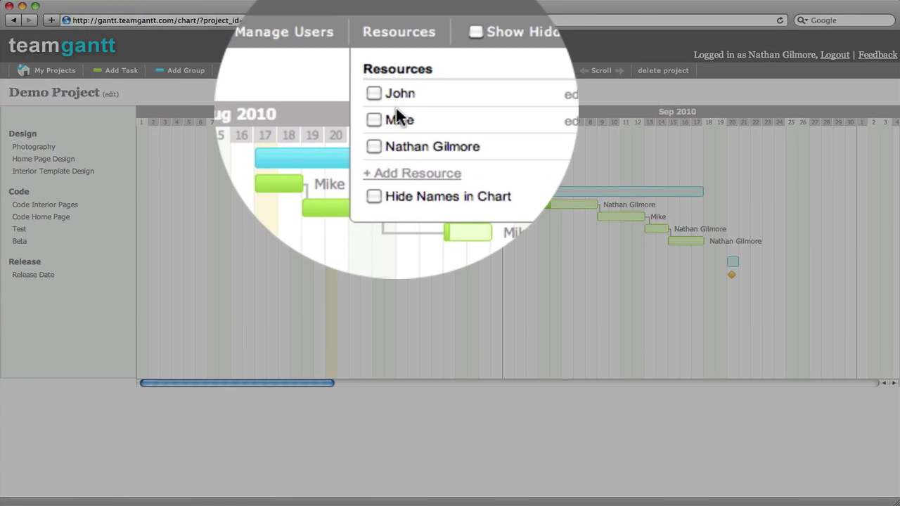
left_click(412, 145)
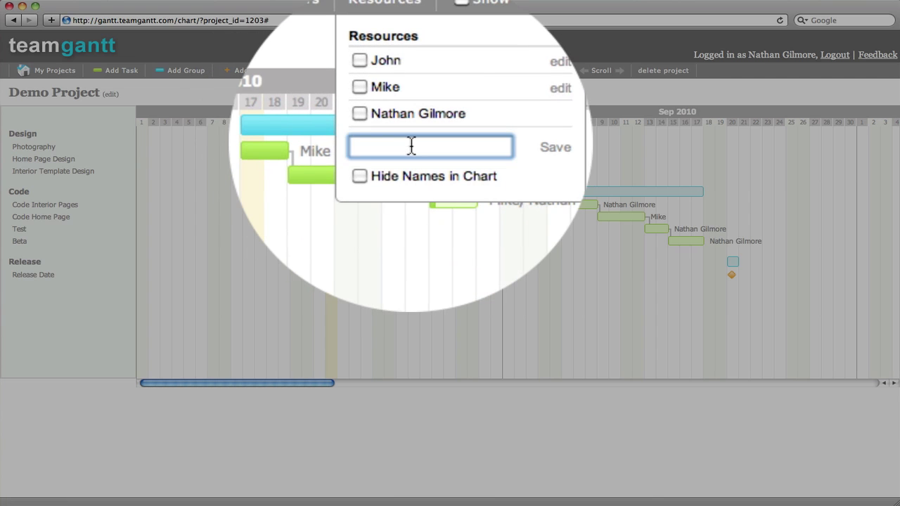
type("Dev Team ")
type("A")
left_click(481, 145)
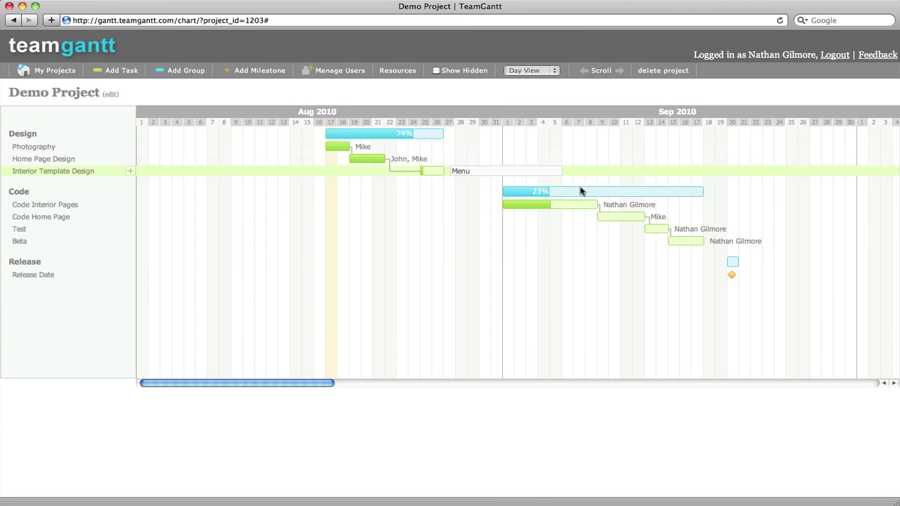
- Assign the Dev Team A resource to the Release Date milestone
left_click(752, 275)
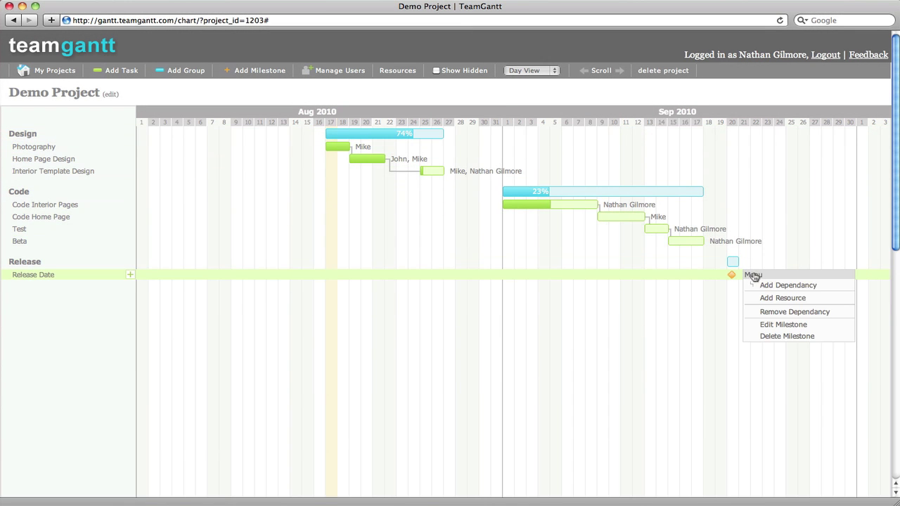
mouse_move(782, 298)
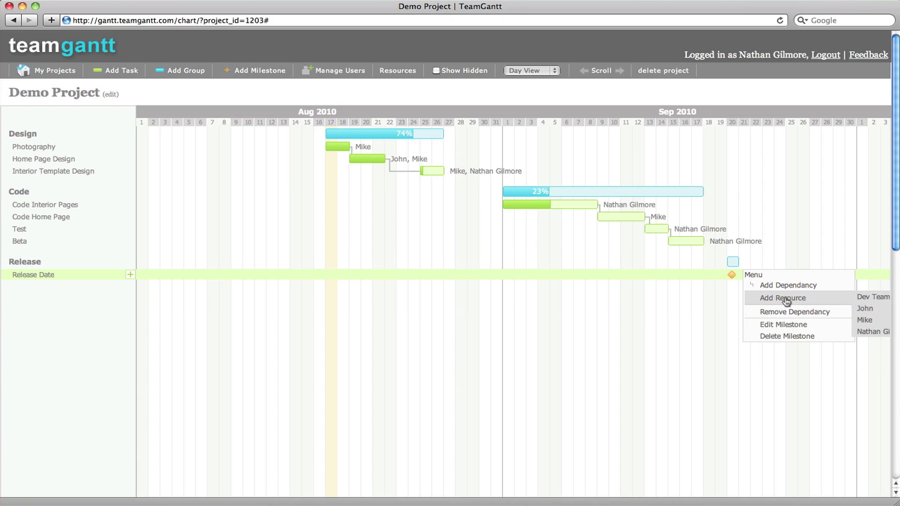
left_click(865, 300)
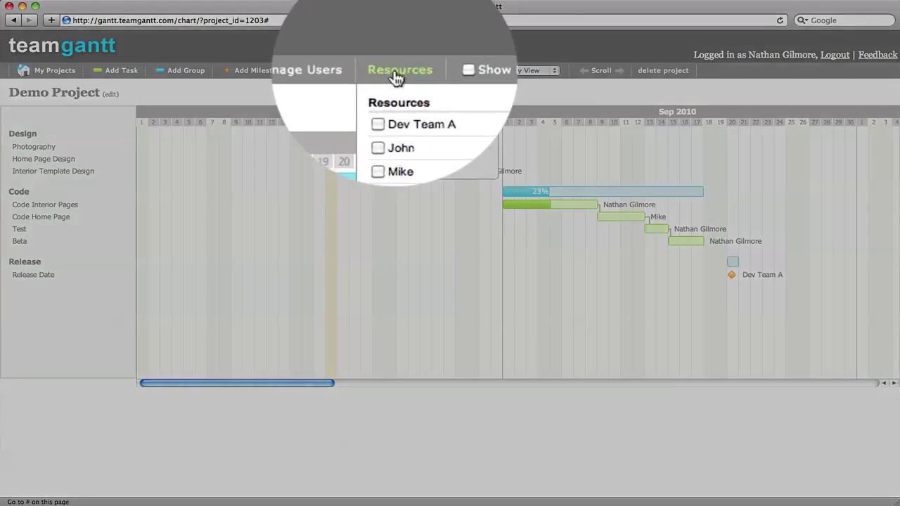
- Filter the chart by resource, starting with the logged-in user and adding the two other individual team members
left_click(397, 72)
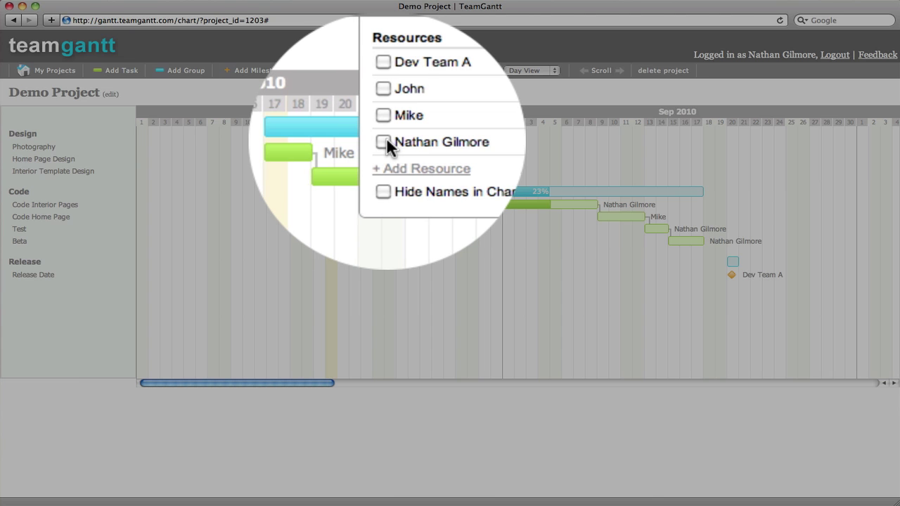
left_click(385, 142)
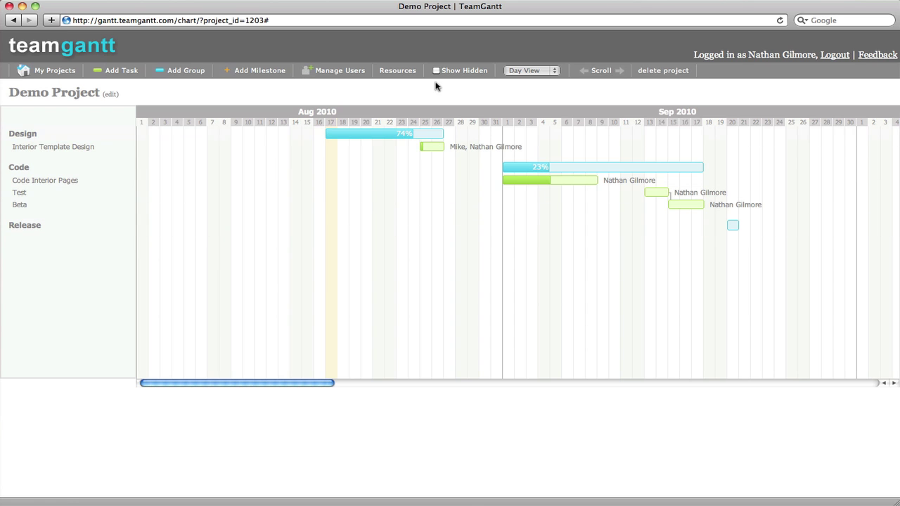
left_click(398, 70)
left_click(386, 128)
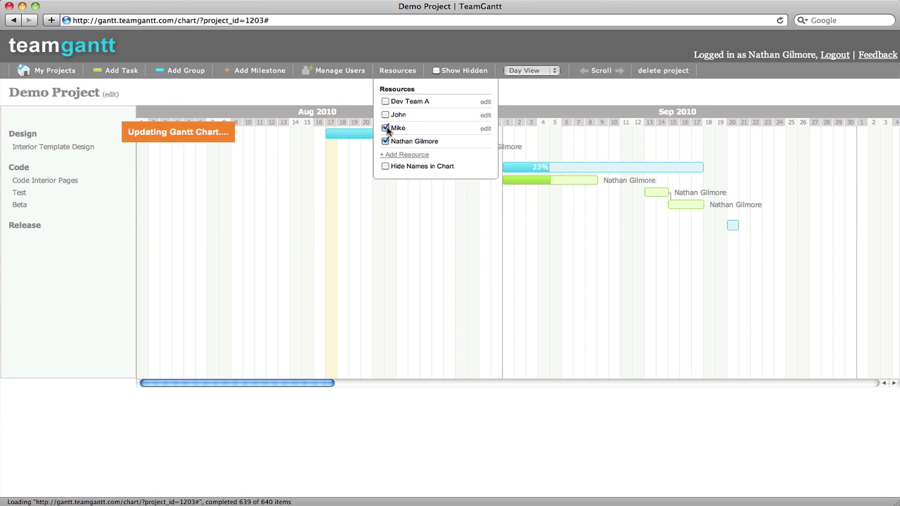
left_click(385, 114)
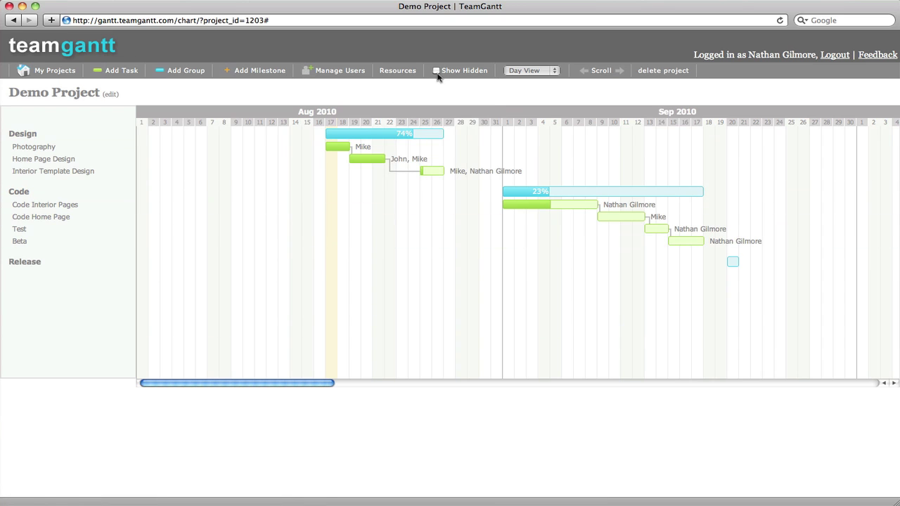
- Clear all three resource filters so the chart shows every task and milestone
left_click(398, 70)
left_click(386, 115)
left_click(385, 128)
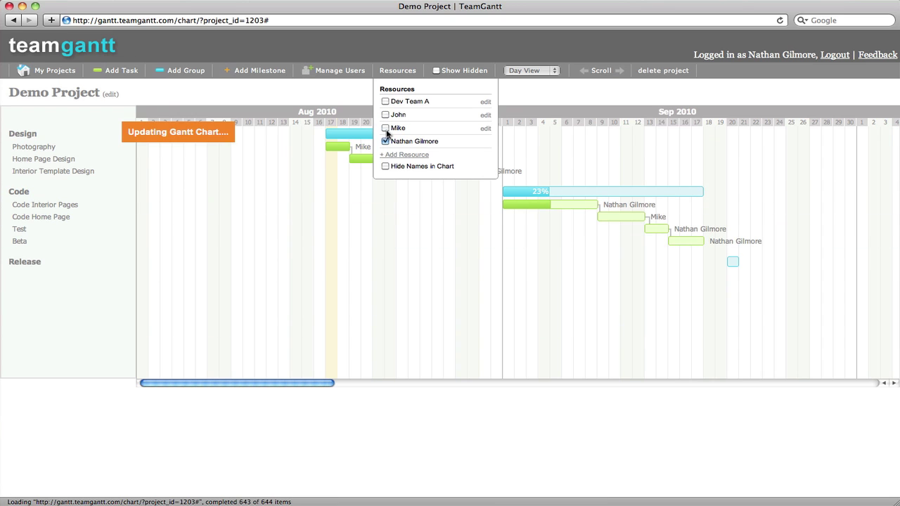
left_click(385, 141)
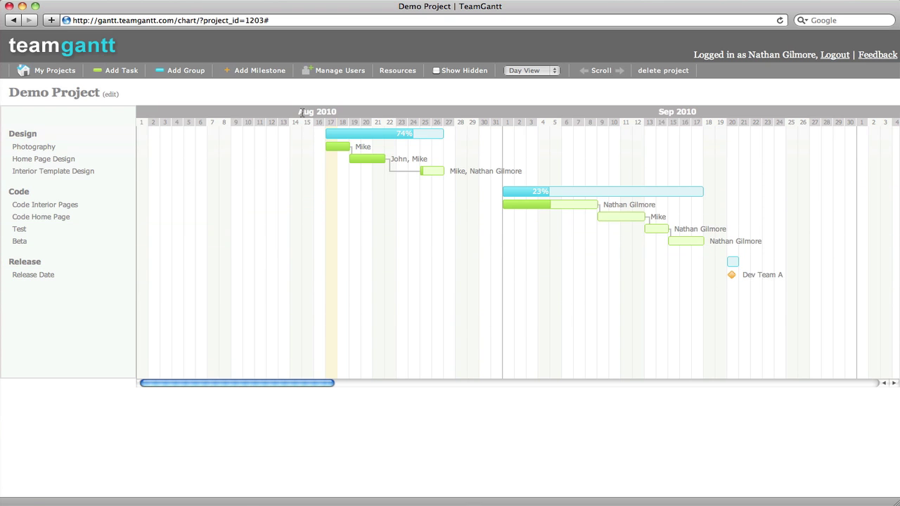
- Open the project's user management page and examine the permission levels offered for a new user
left_click(334, 73)
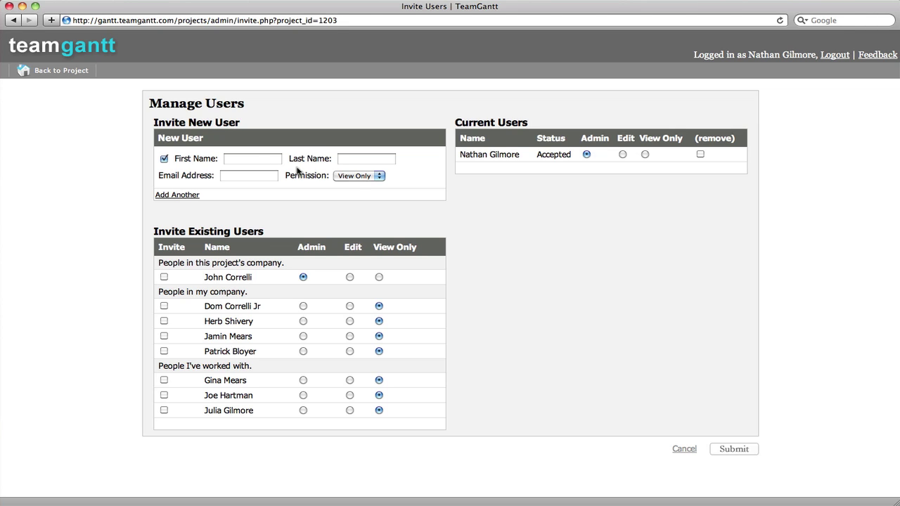
left_click(347, 176)
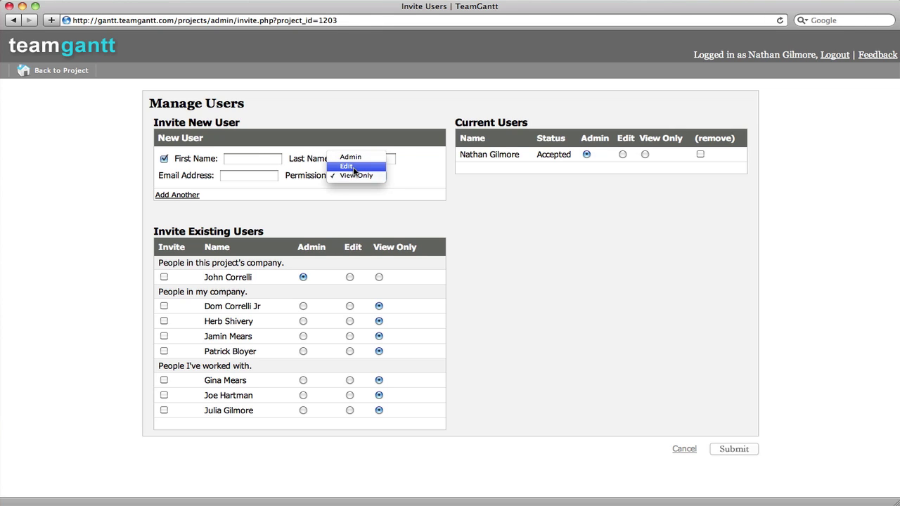
left_click(493, 223)
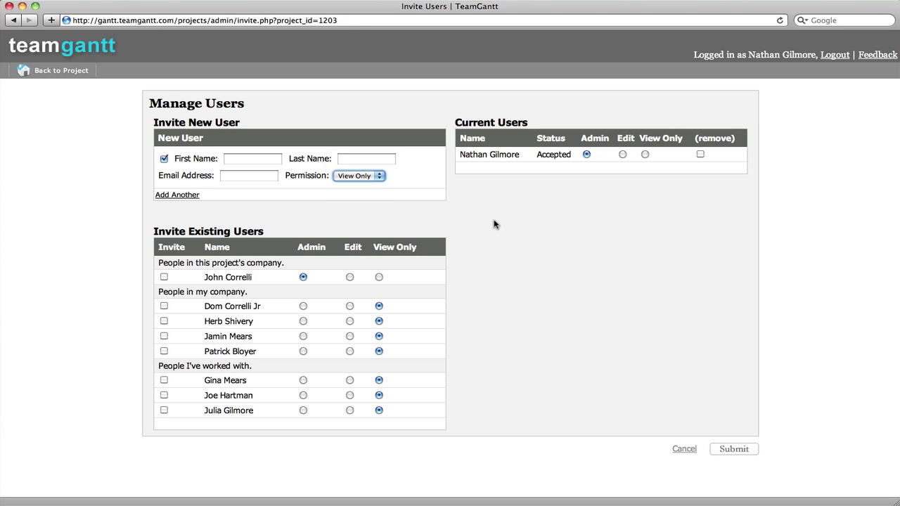
- Mark the first three people in my company for a View Only invitation, and discard the invitations to return to the chart
left_click(164, 336)
left_click(164, 322)
left_click(164, 307)
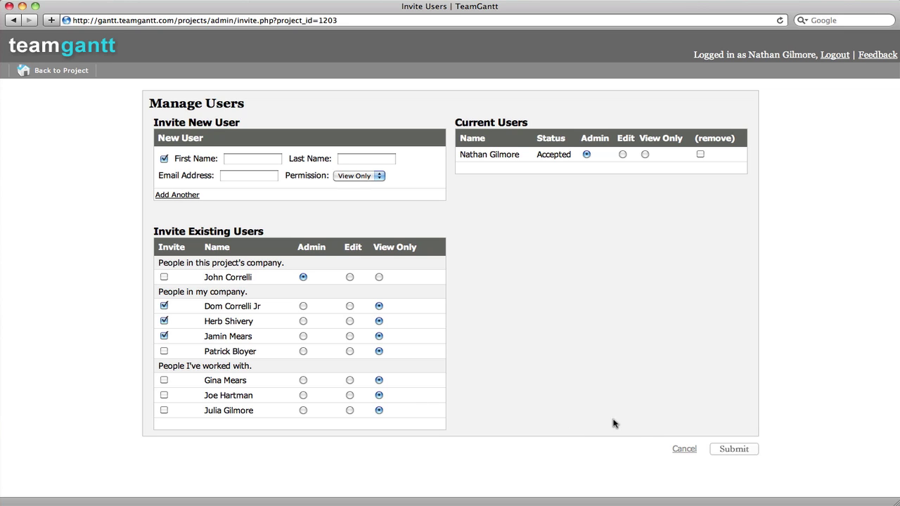
left_click(685, 449)
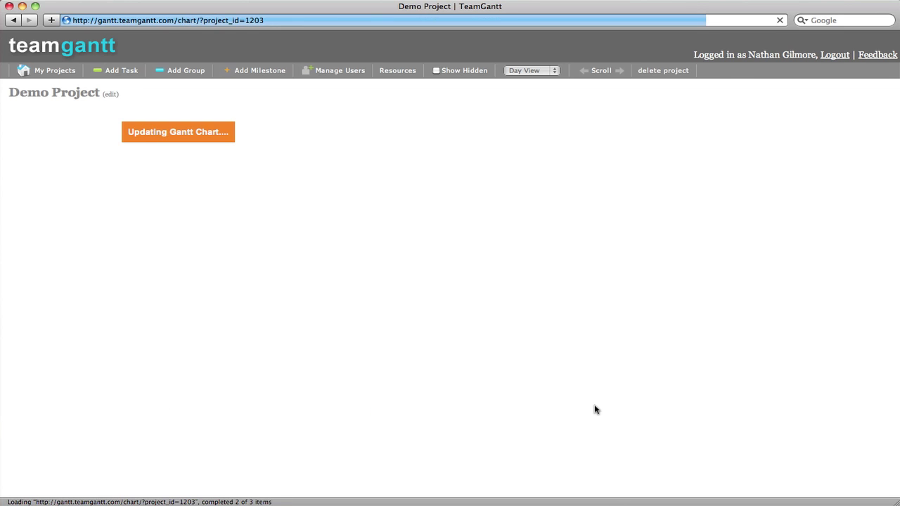